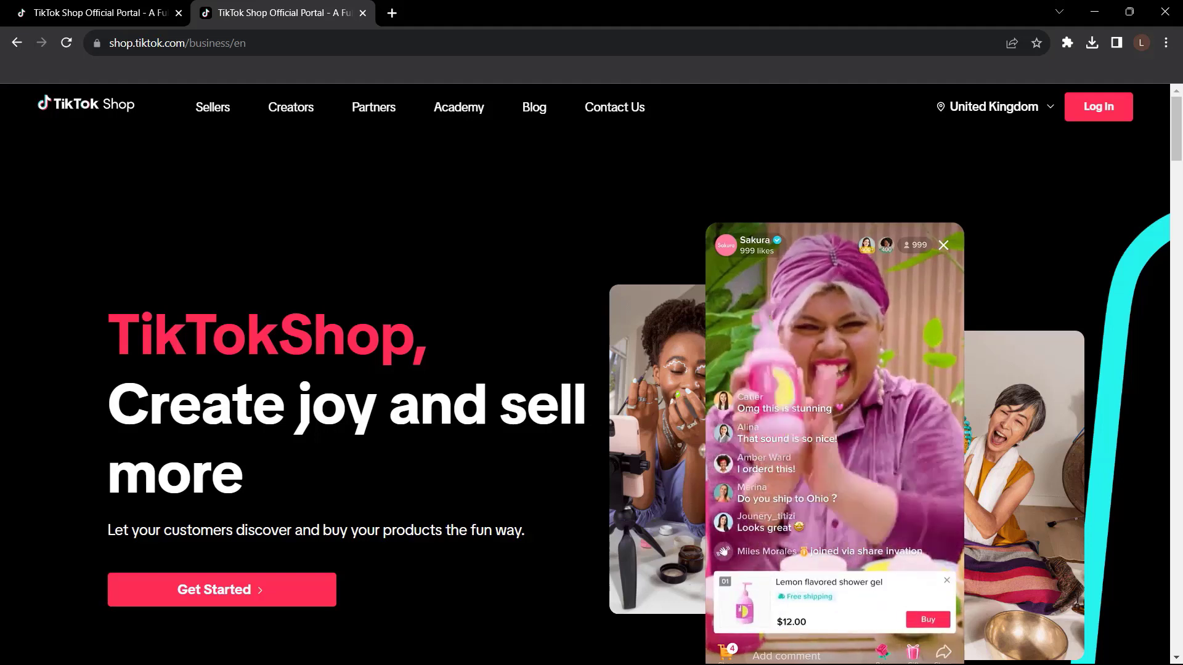
key(alt+Left)
click(480, 332)
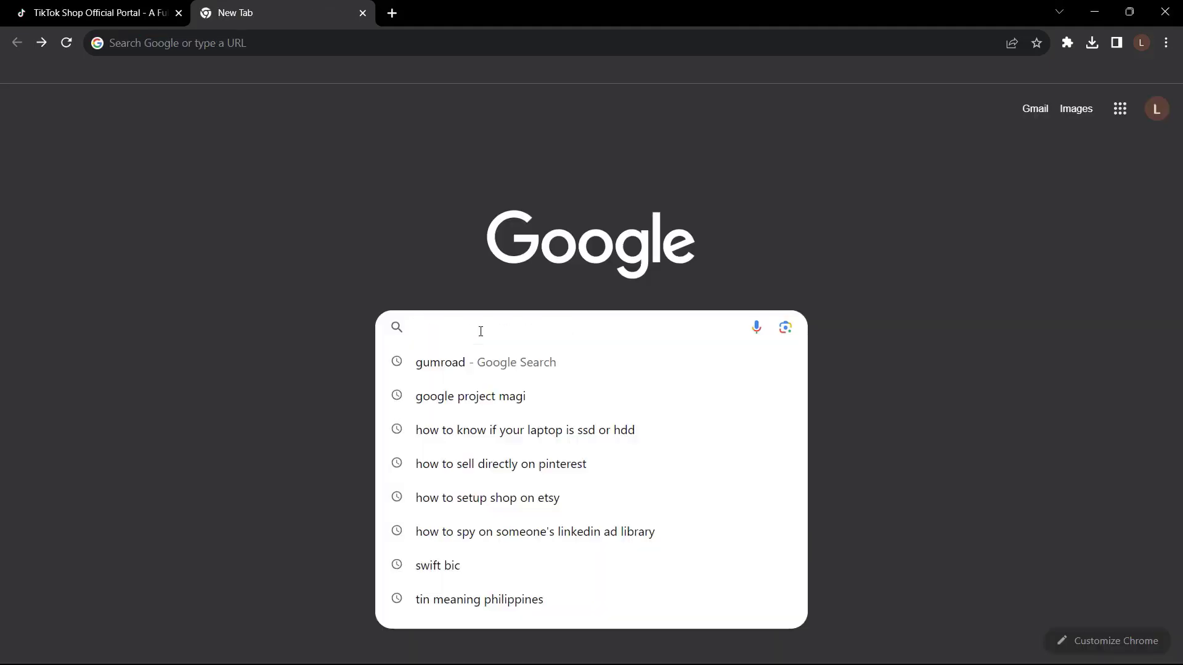
text(http://tiktokshop.com/)
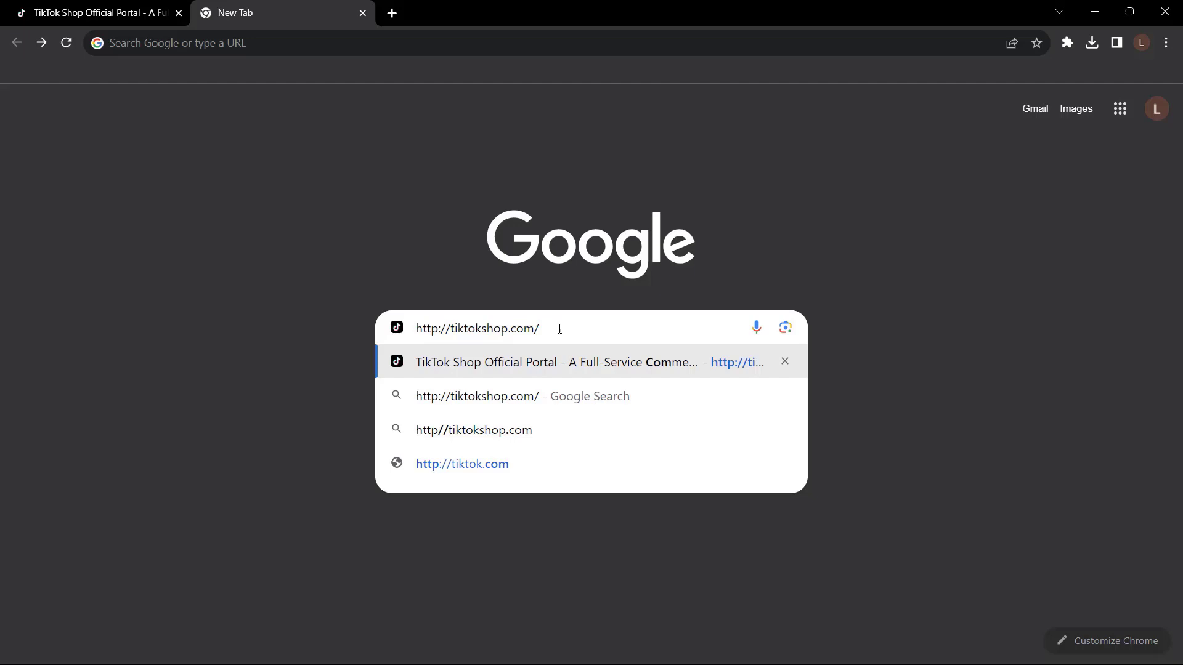
key(Return)
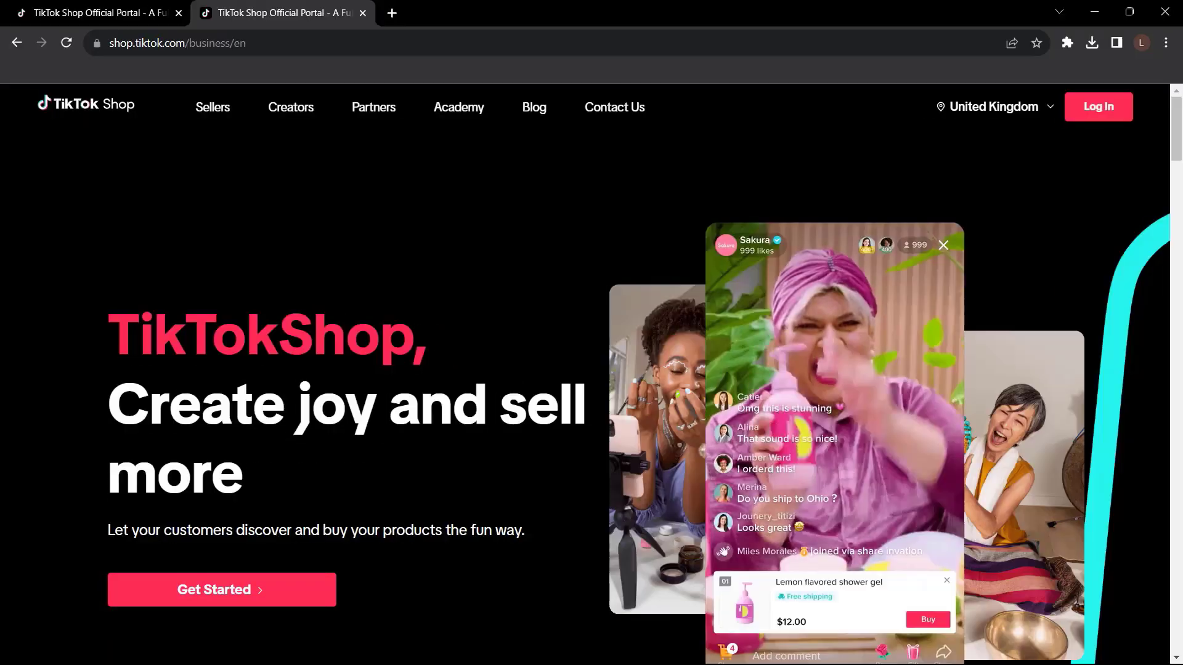
Step: Browse the Creator, Partner and Affiliate information under TikTok Shop For You
scroll(591, 369, down, 10)
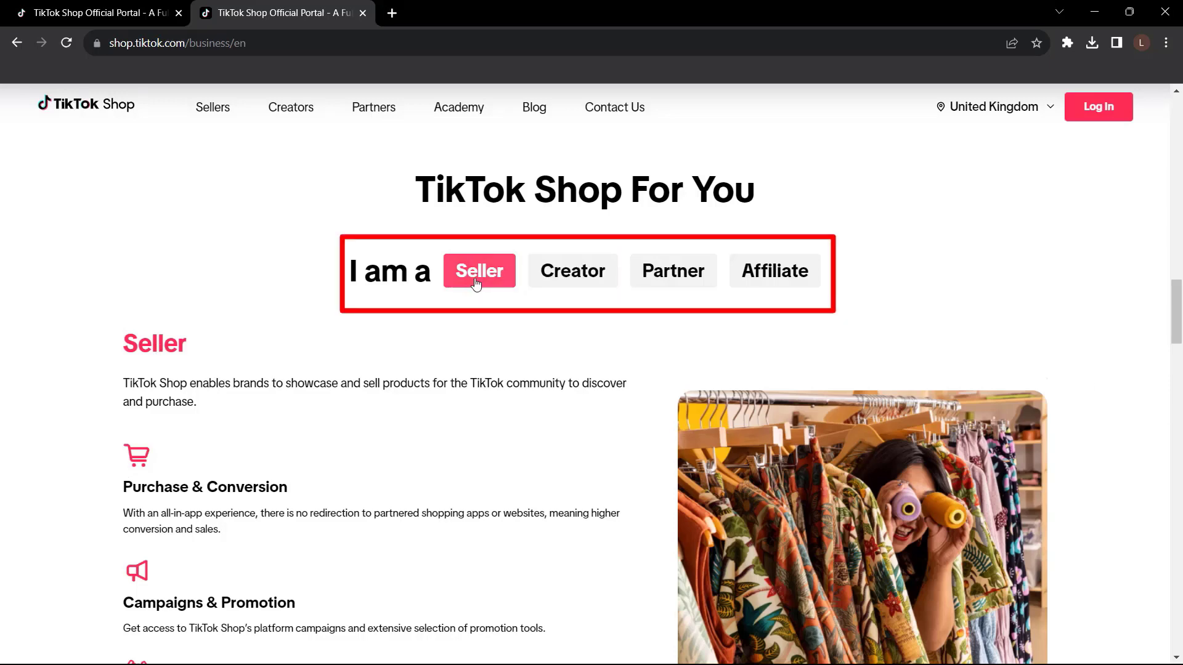
click(568, 278)
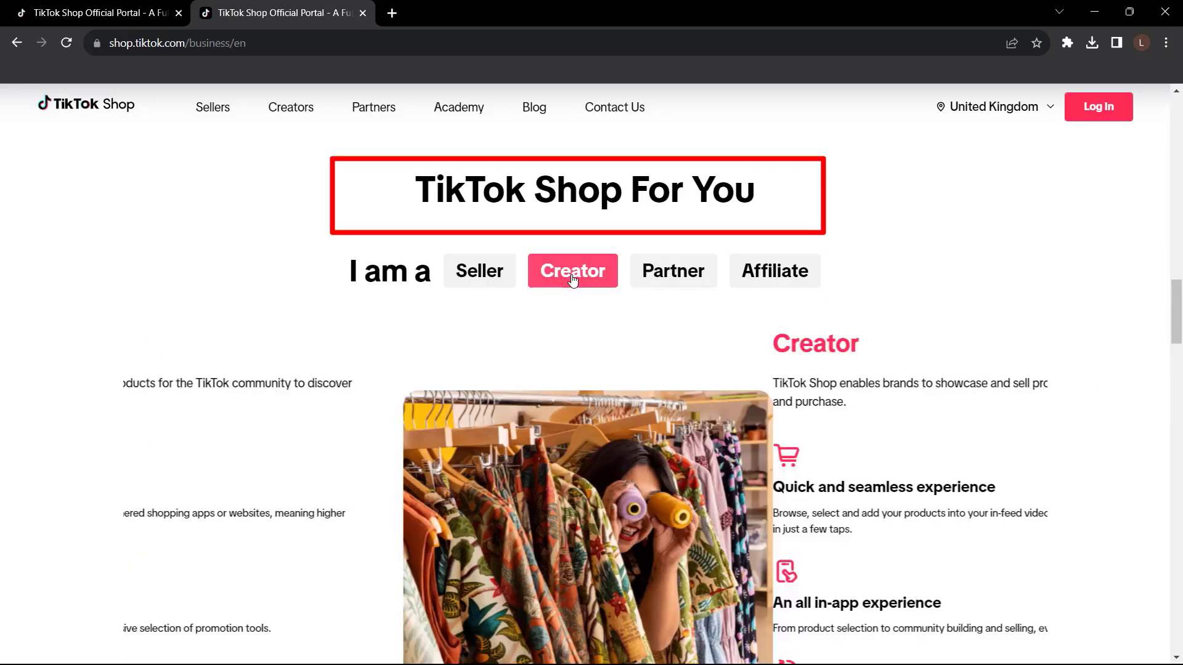
scroll(660, 247, down, 1)
click(660, 202)
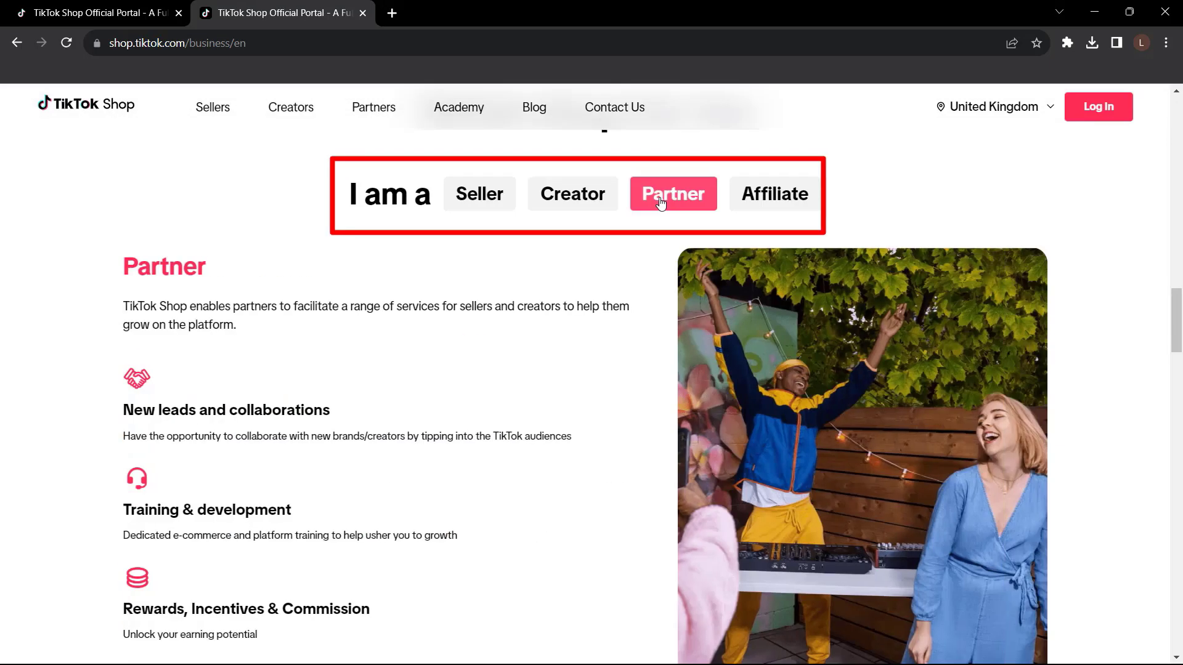
click(769, 206)
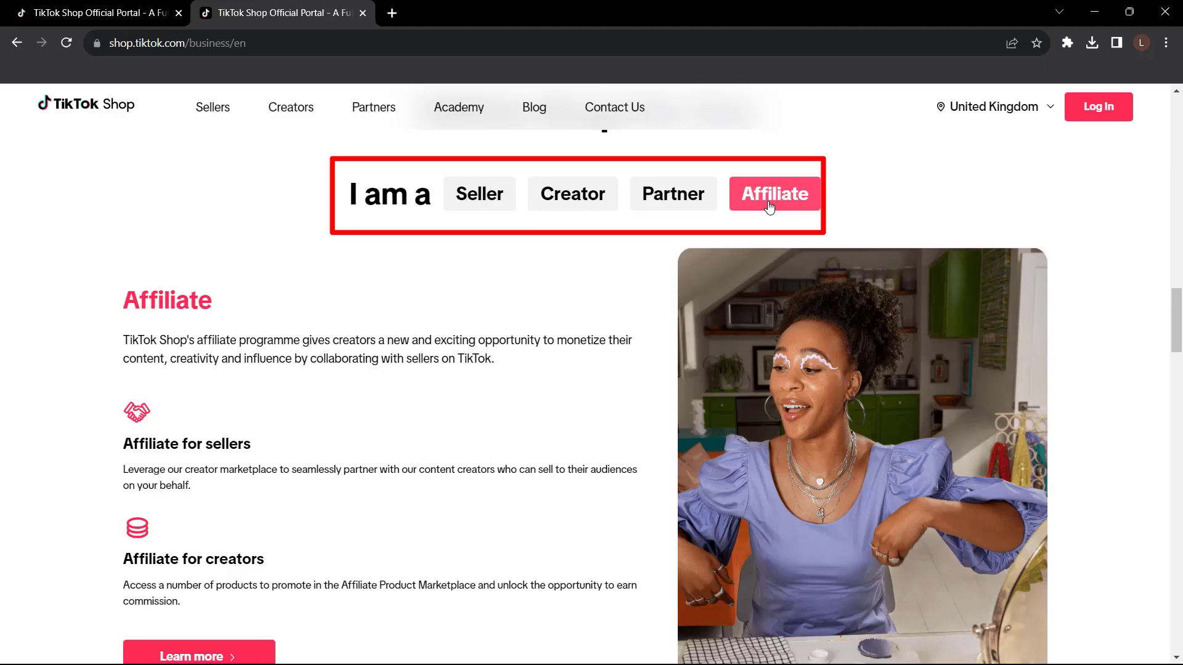
Step: Return to the Seller information and open the seller portal with Learn more
click(491, 211)
scroll(320, 388, down, 3)
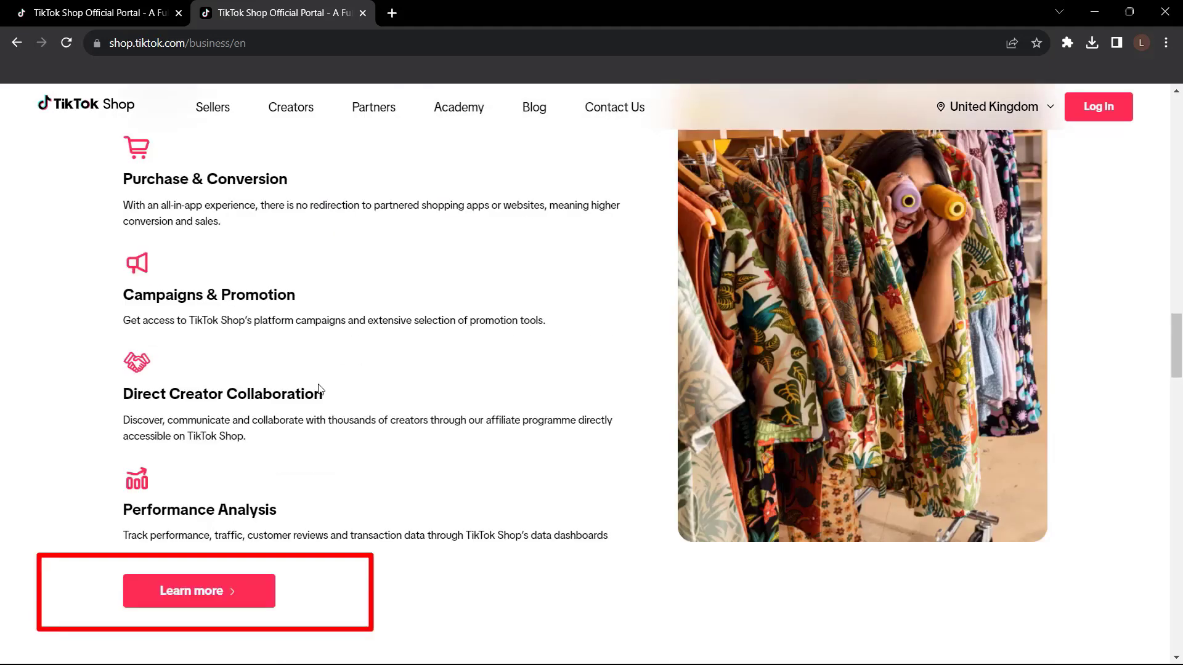
click(191, 591)
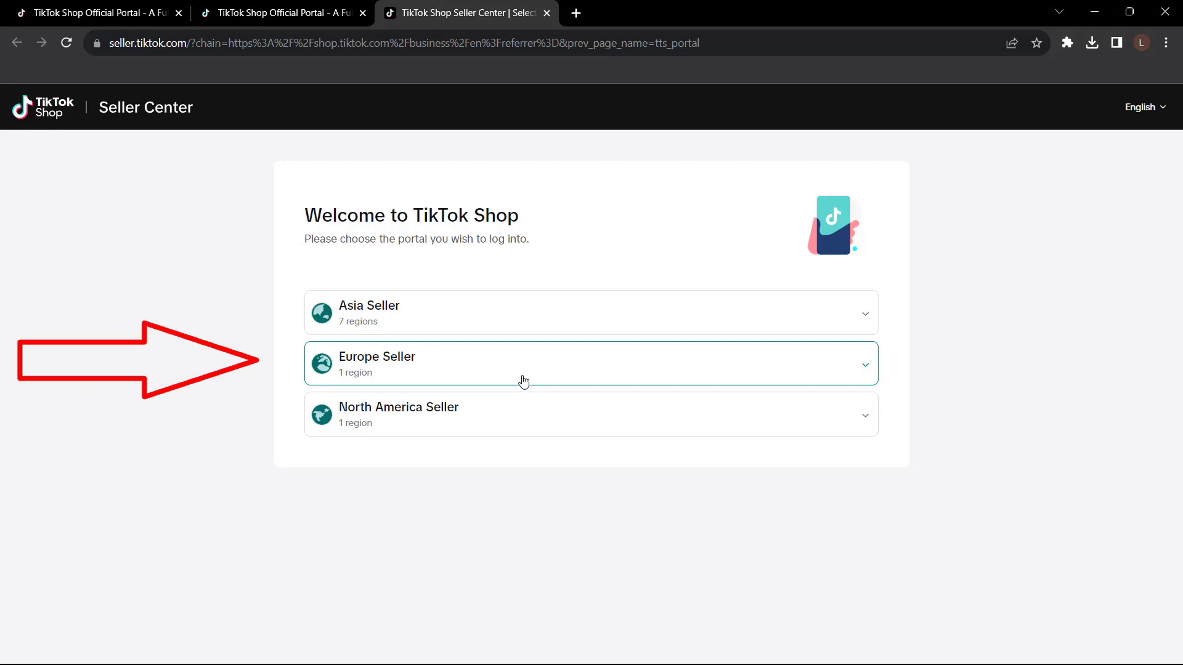
Step: Check the North America regions, then enter the Philippines portal under Asia Seller
click(517, 421)
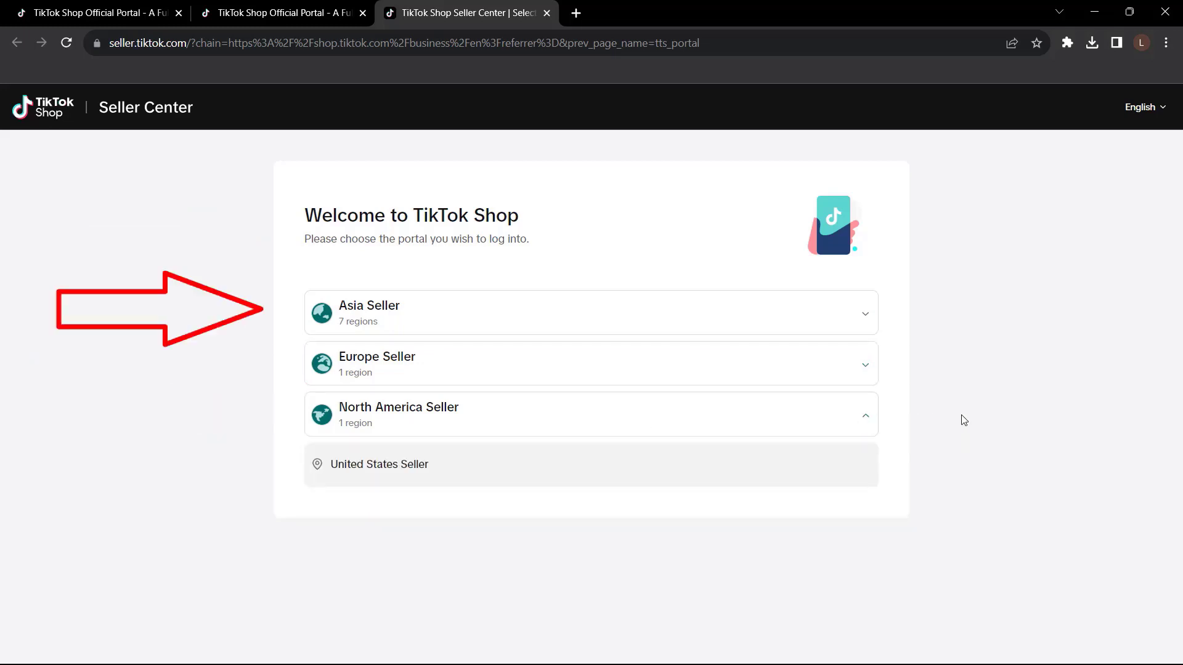
click(869, 421)
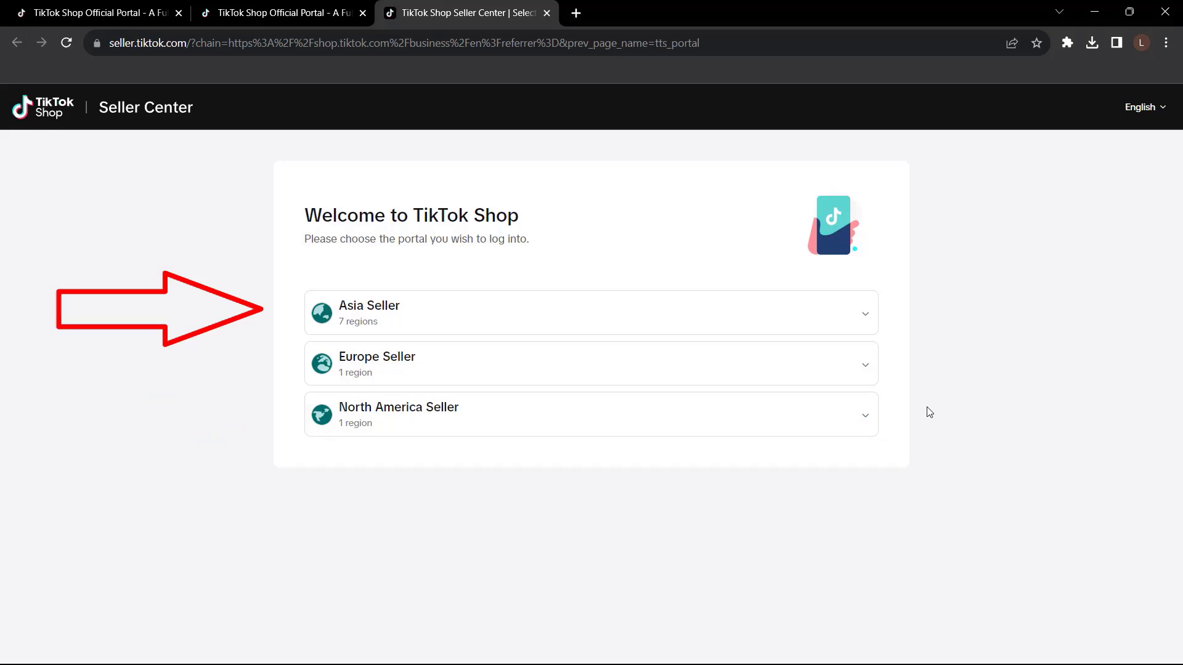
click(634, 320)
scroll(618, 415, down, 2)
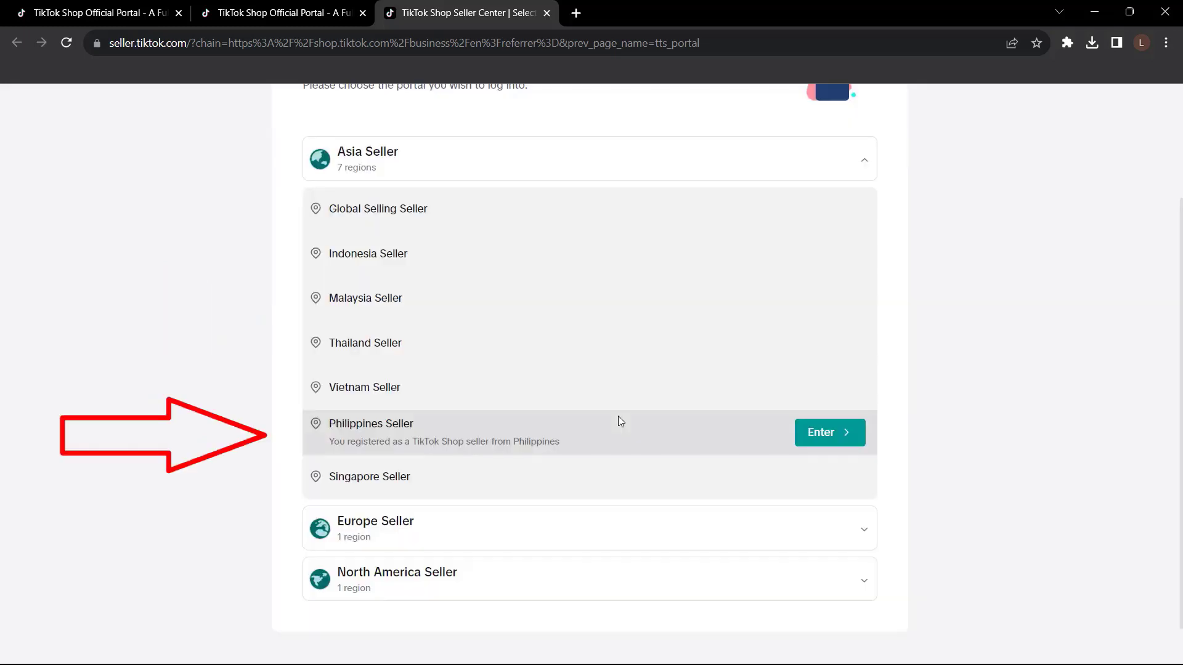
click(820, 432)
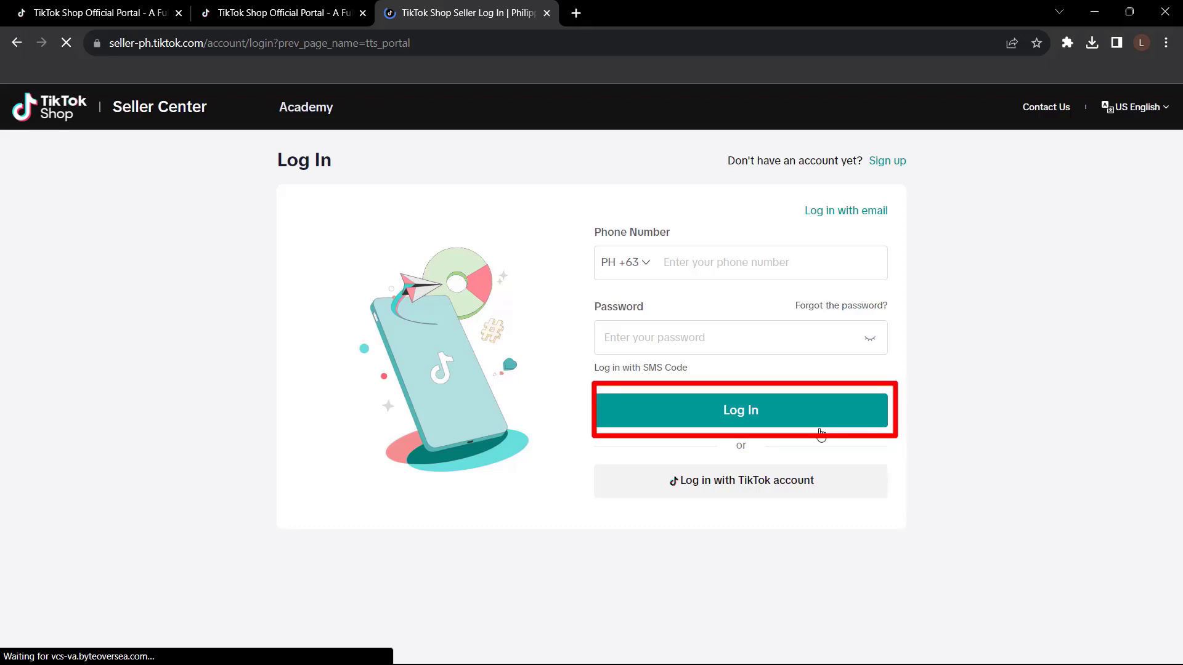
Step: Enter the contact phone number and its verification code on Add contact information
click(755, 288)
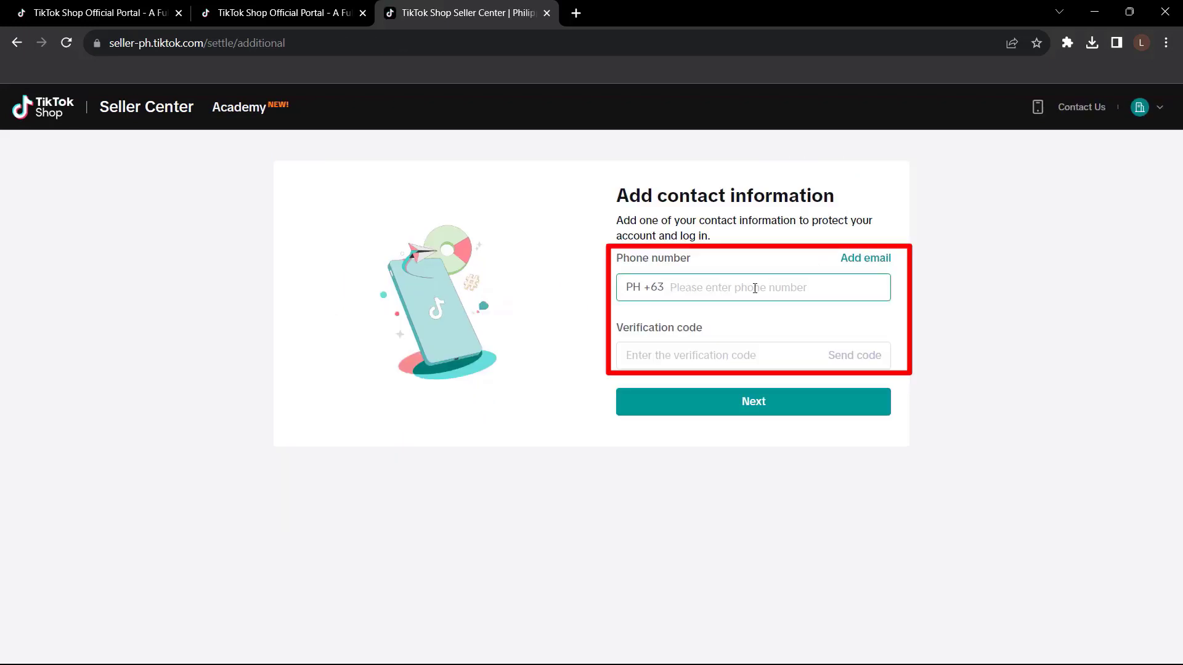
click(712, 355)
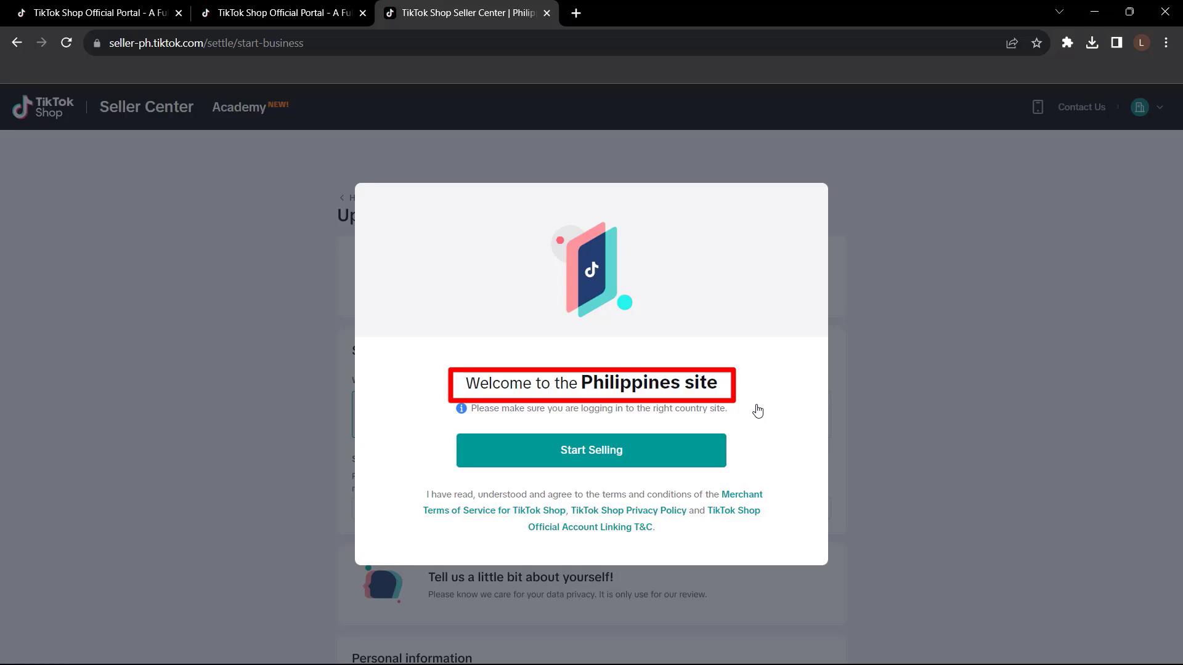
Step: Start selling as an Individual business with shop name 'Molly's store'
click(586, 465)
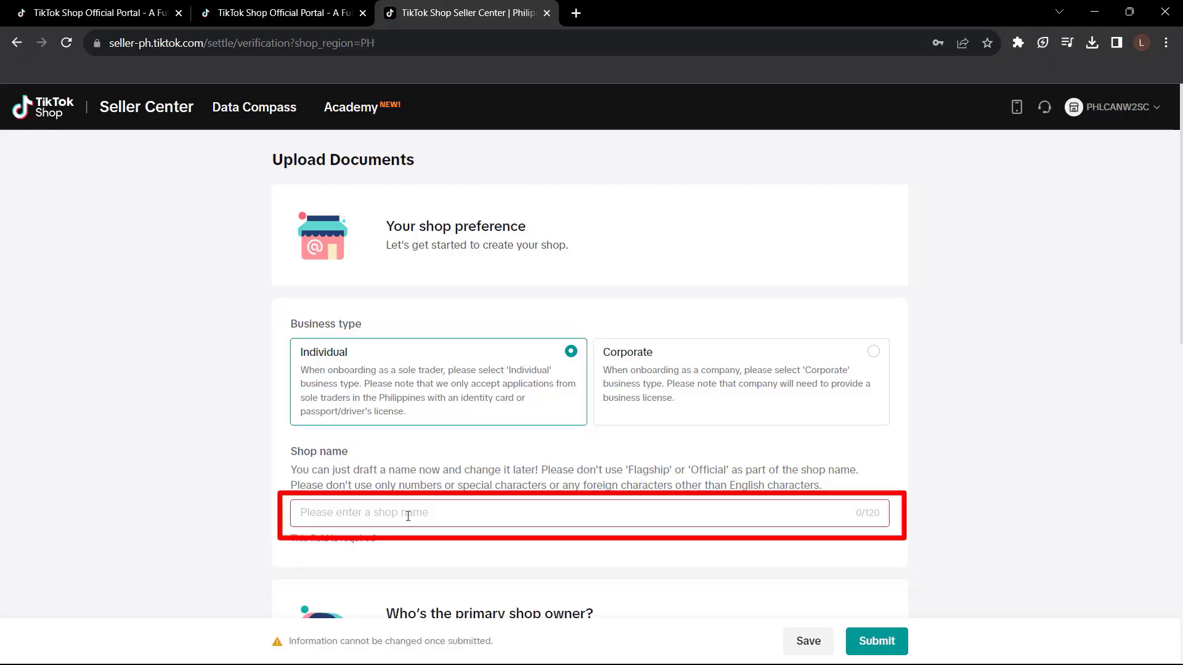
text(M)
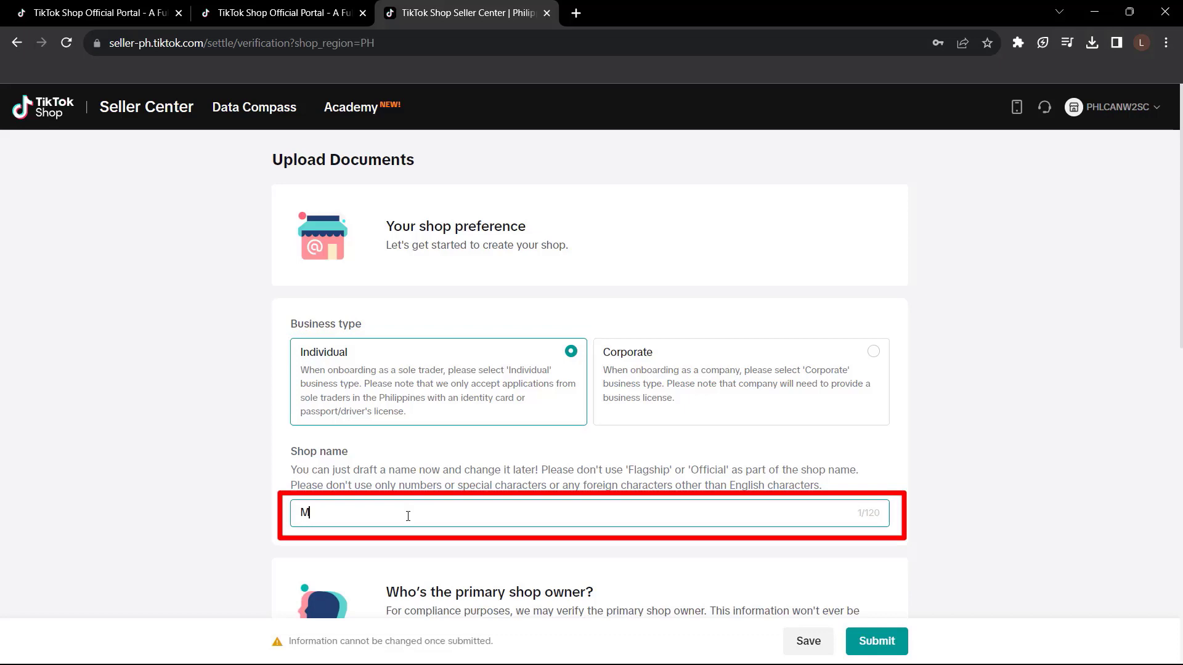
text(olly's store)
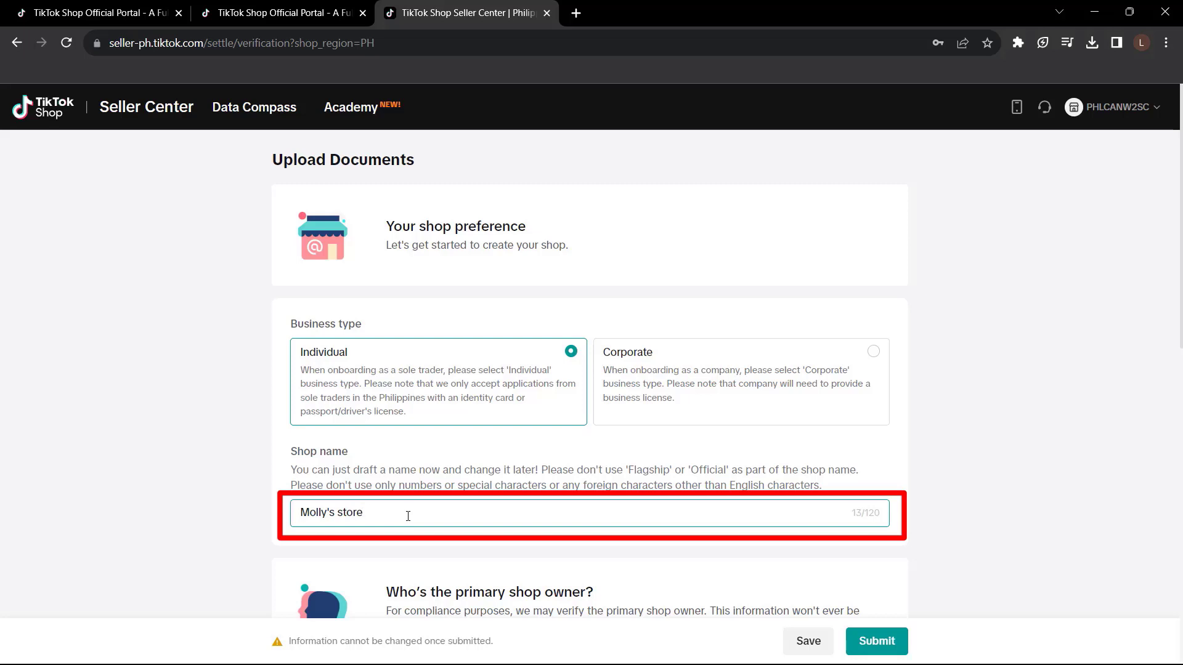
scroll(408, 516, down, 5)
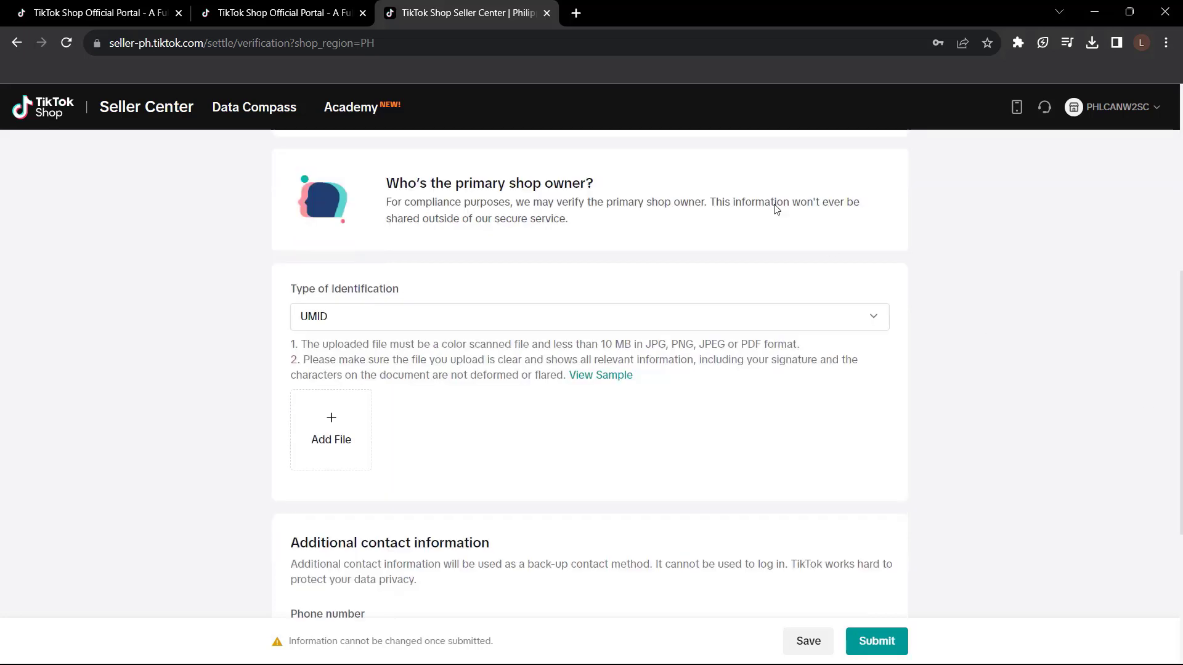
drag(388, 180, 649, 204)
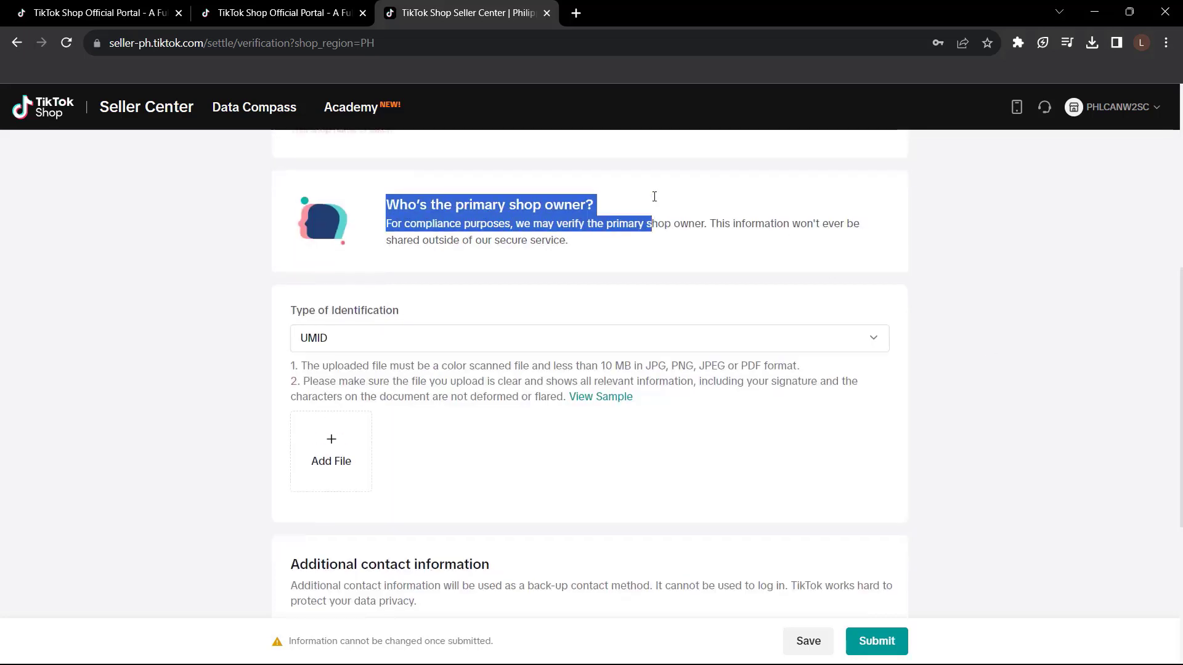
click(654, 210)
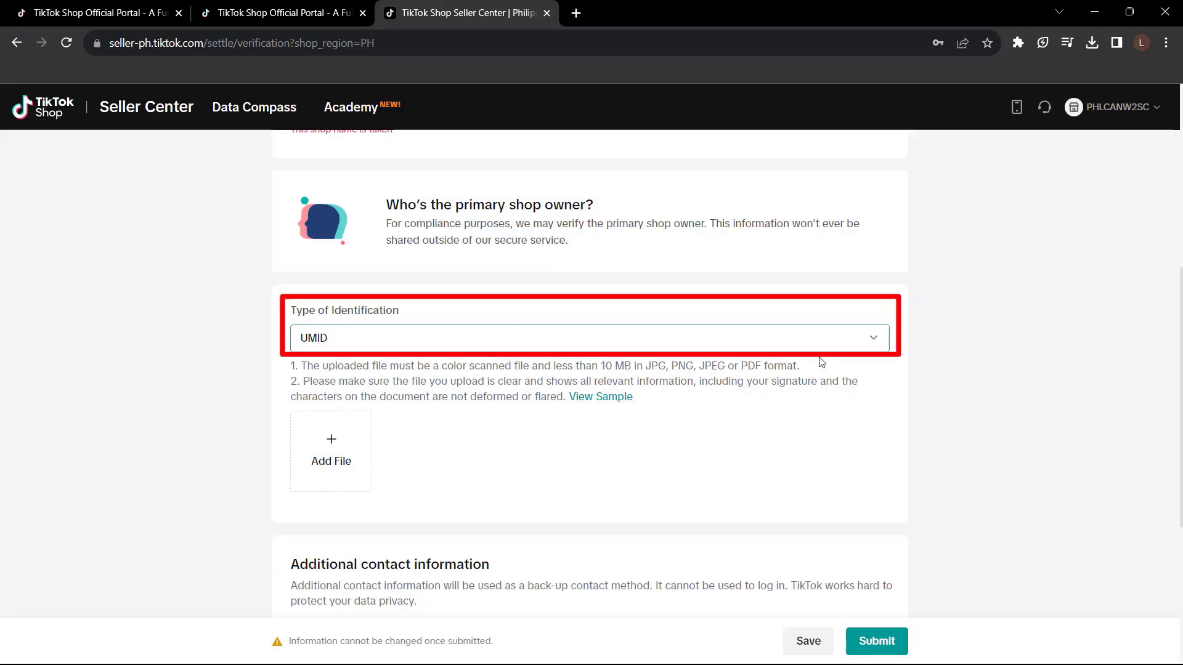
Step: Choose TIN ID as the identification type and view its sample document
click(857, 345)
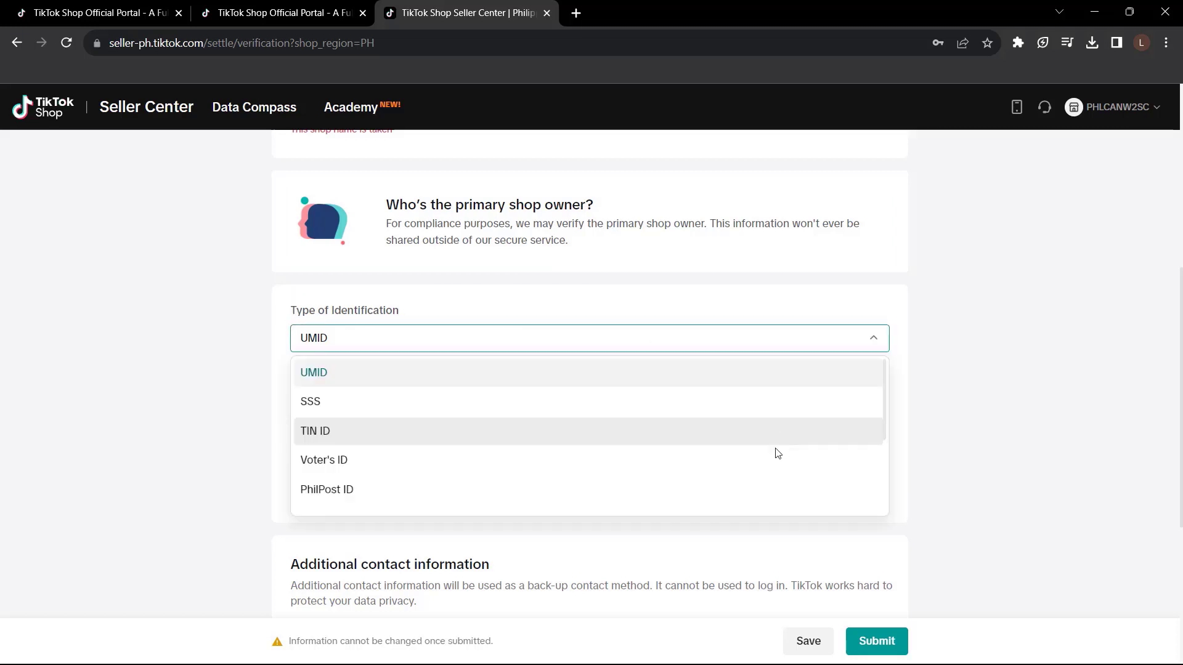
click(689, 439)
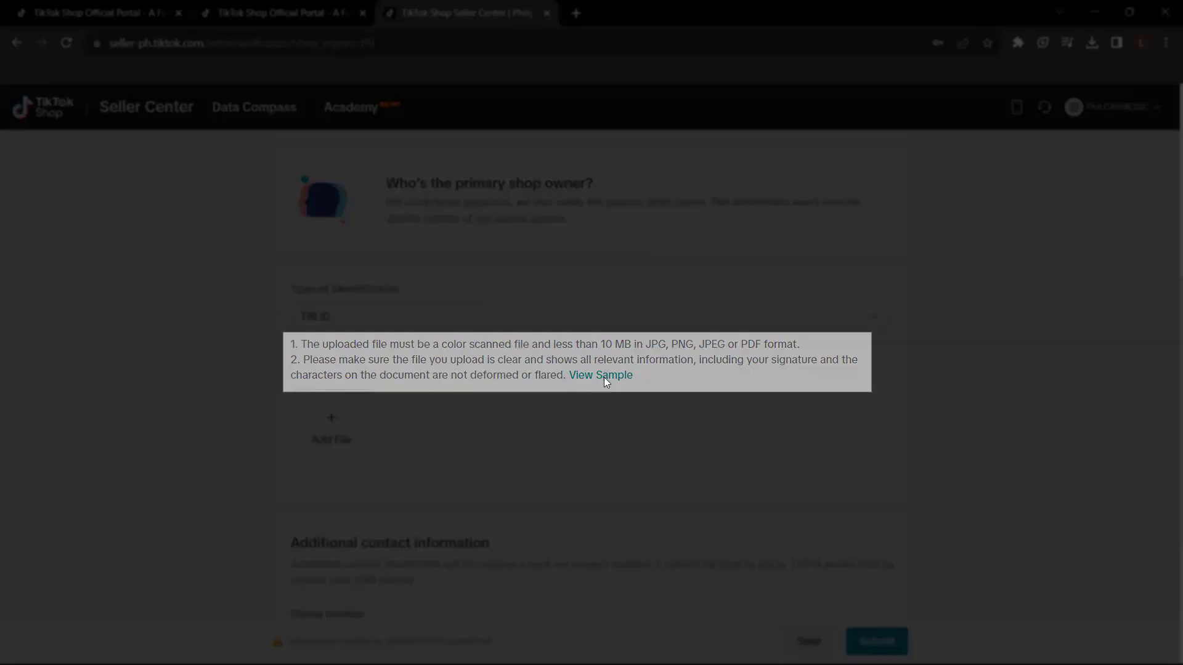
click(603, 377)
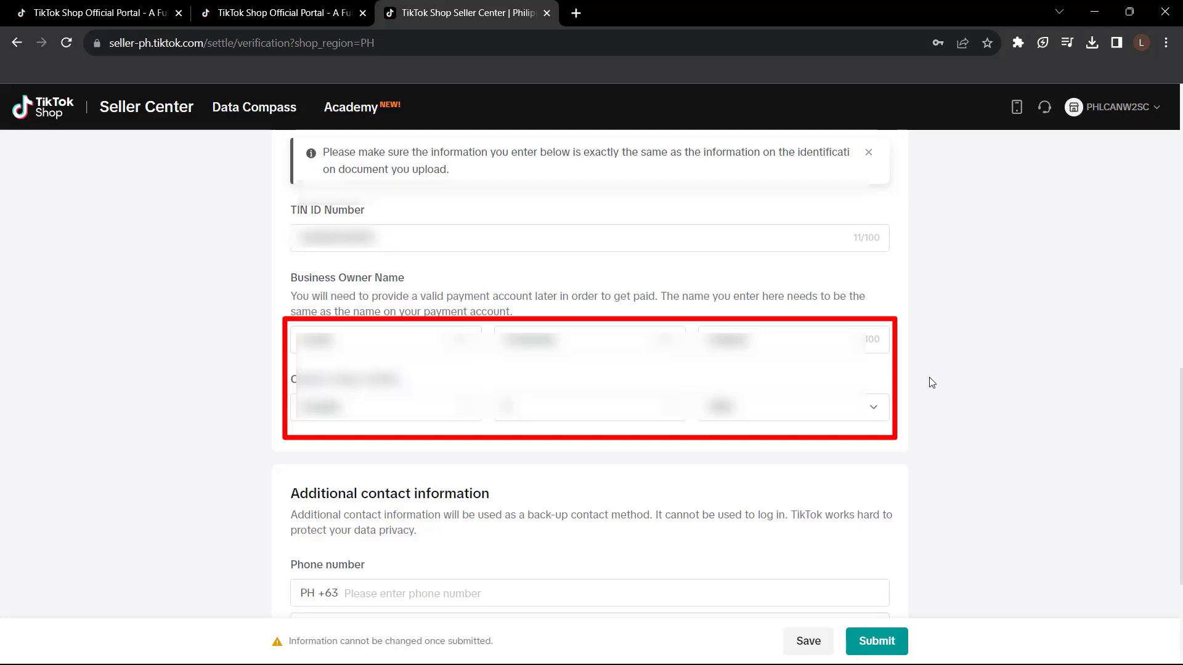
scroll(930, 381, down, 3)
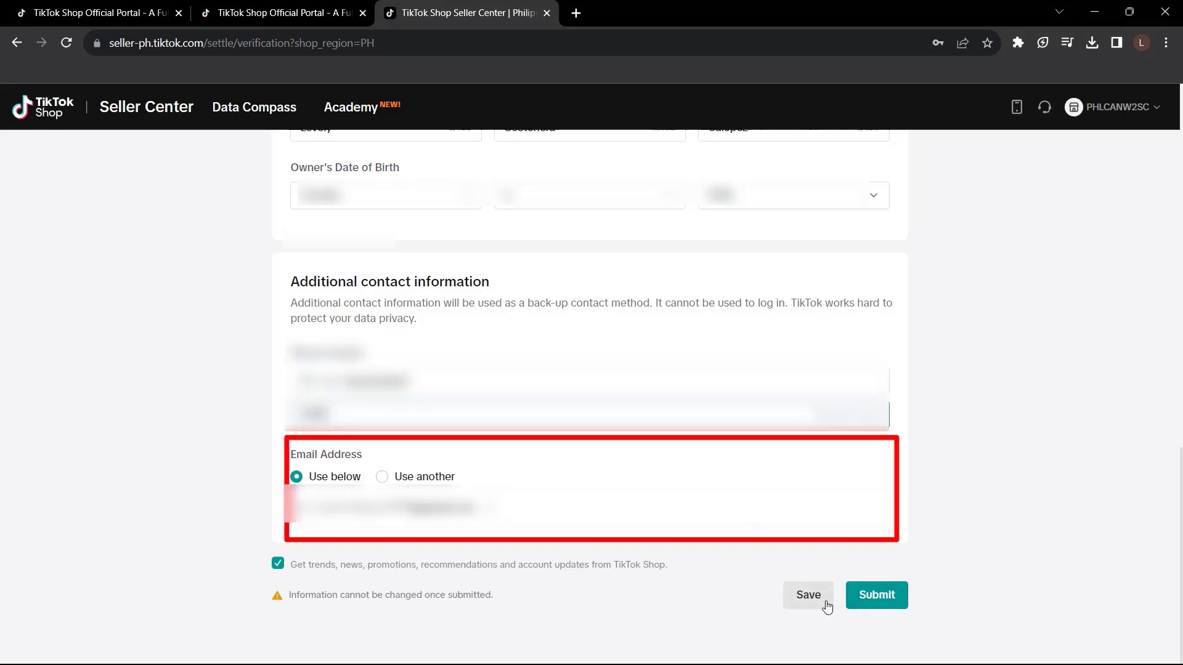
Step: Submit the seller application, then go to Products > Manage Products
click(875, 595)
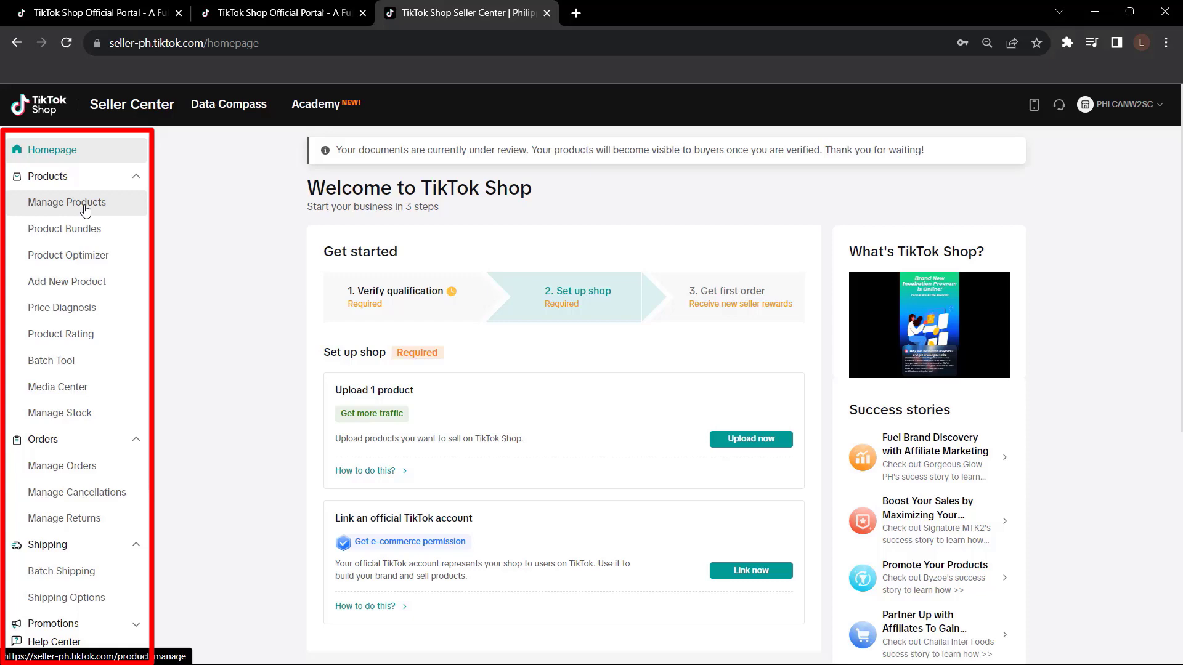
click(85, 211)
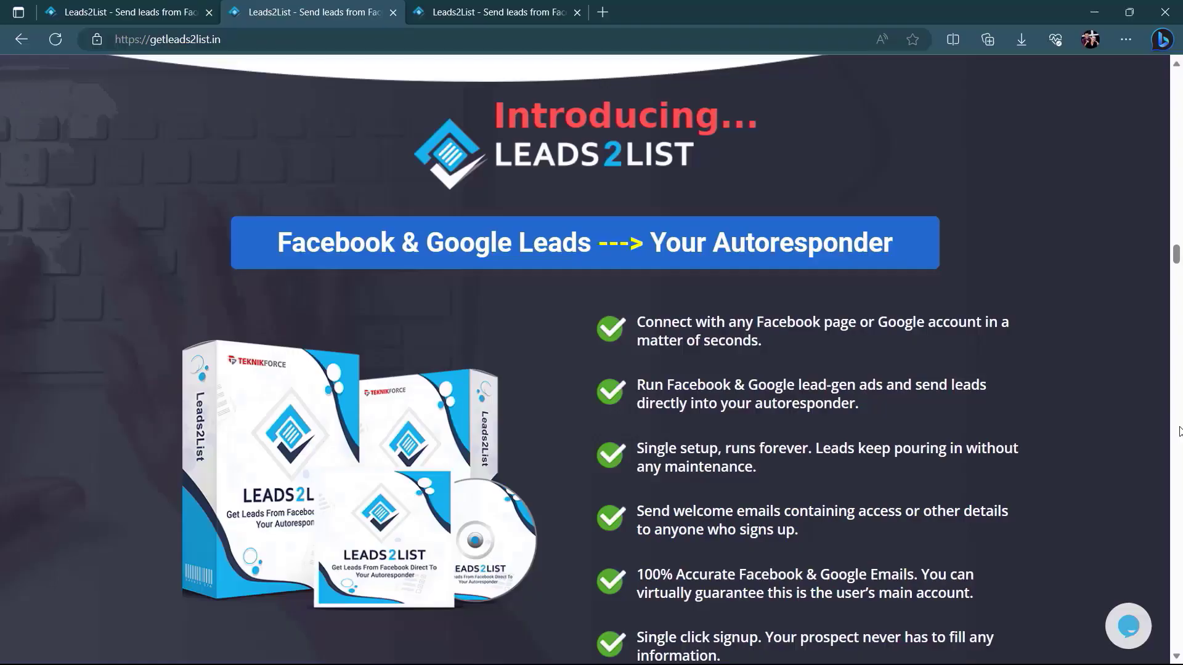
Step: Scroll through the getleads2list.in page and switch back to the first tab
scroll(1177, 431, down, 2)
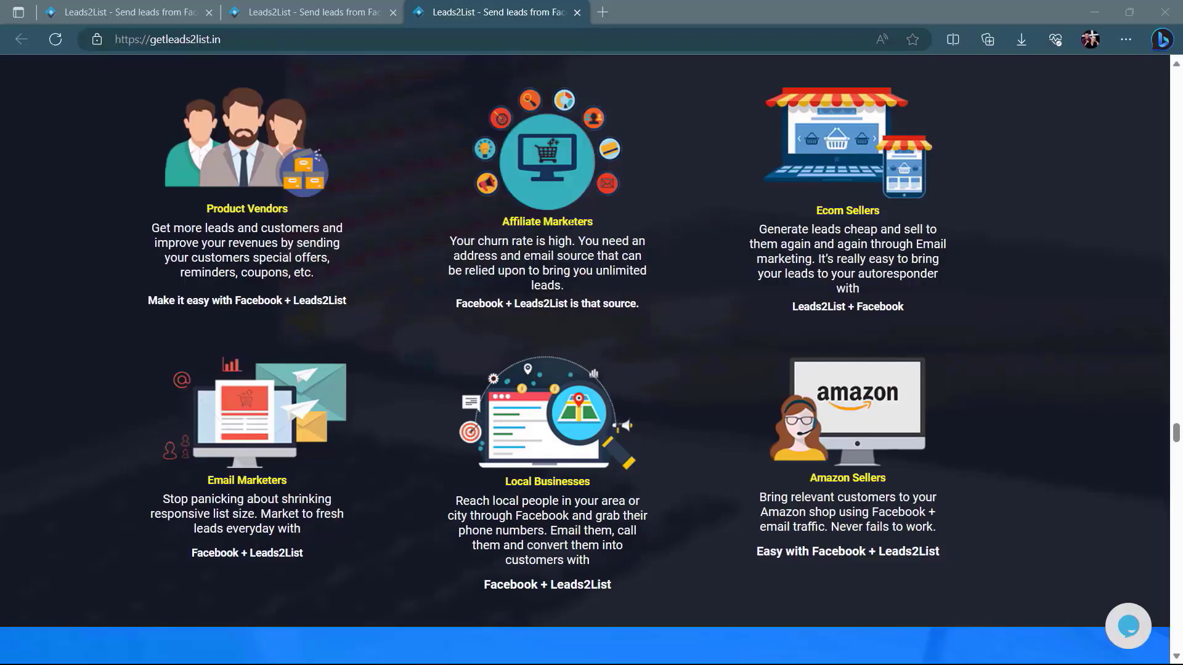
scroll(744, 479, down, 7)
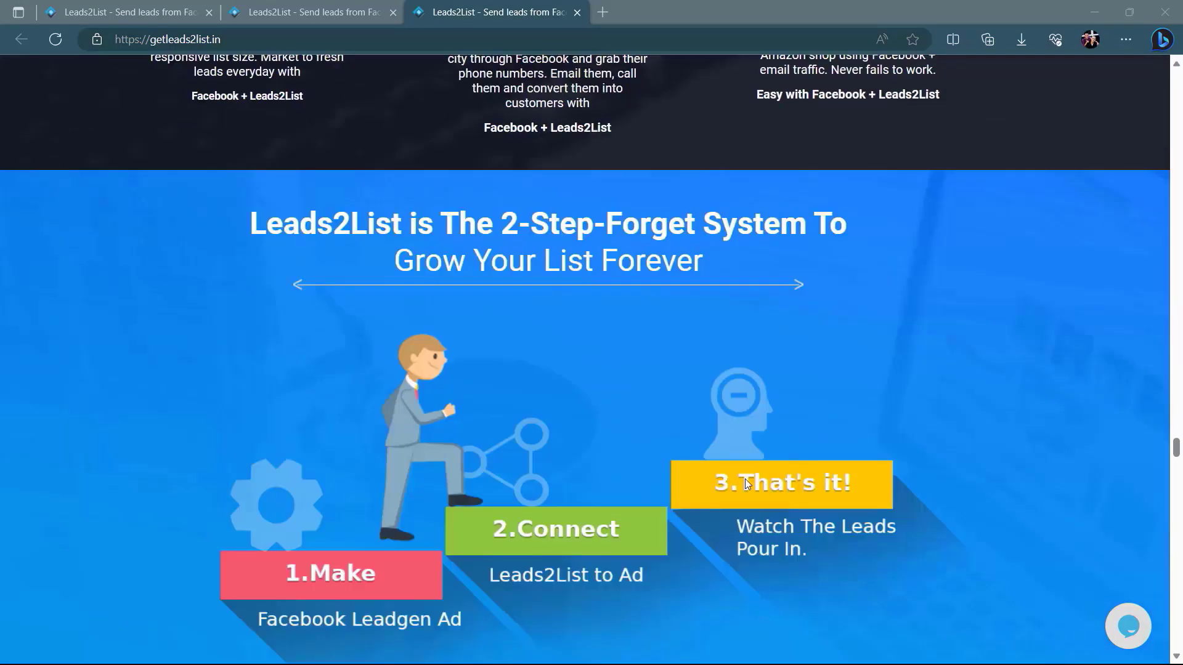
scroll(747, 483, down, 9)
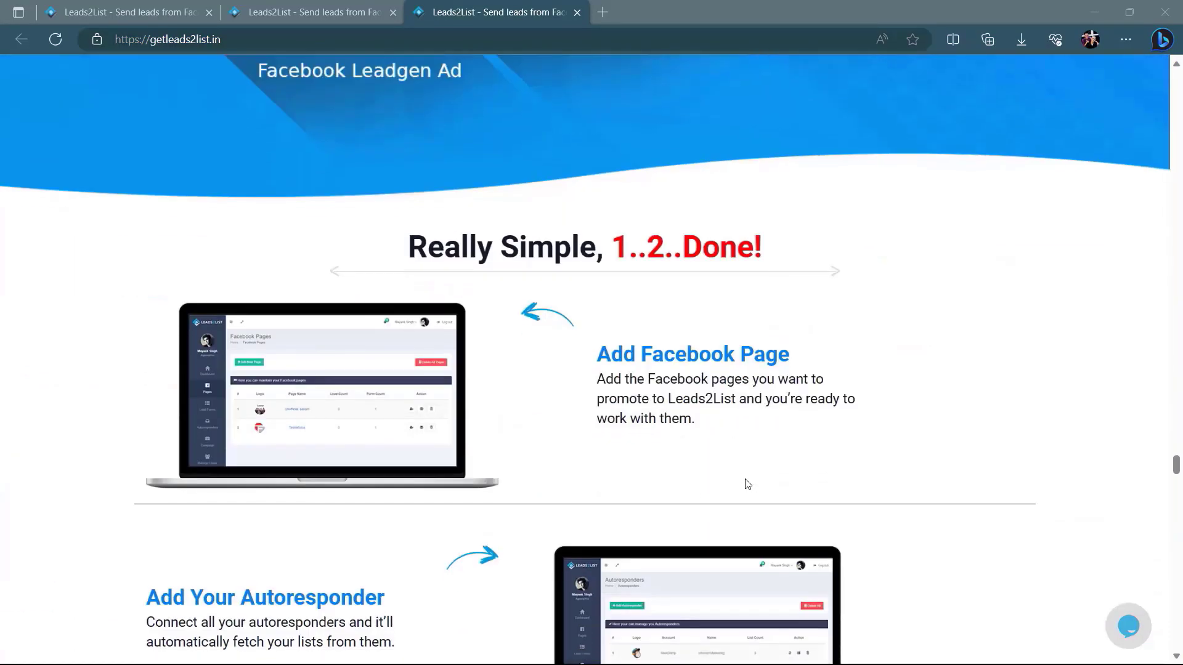
click(66, 4)
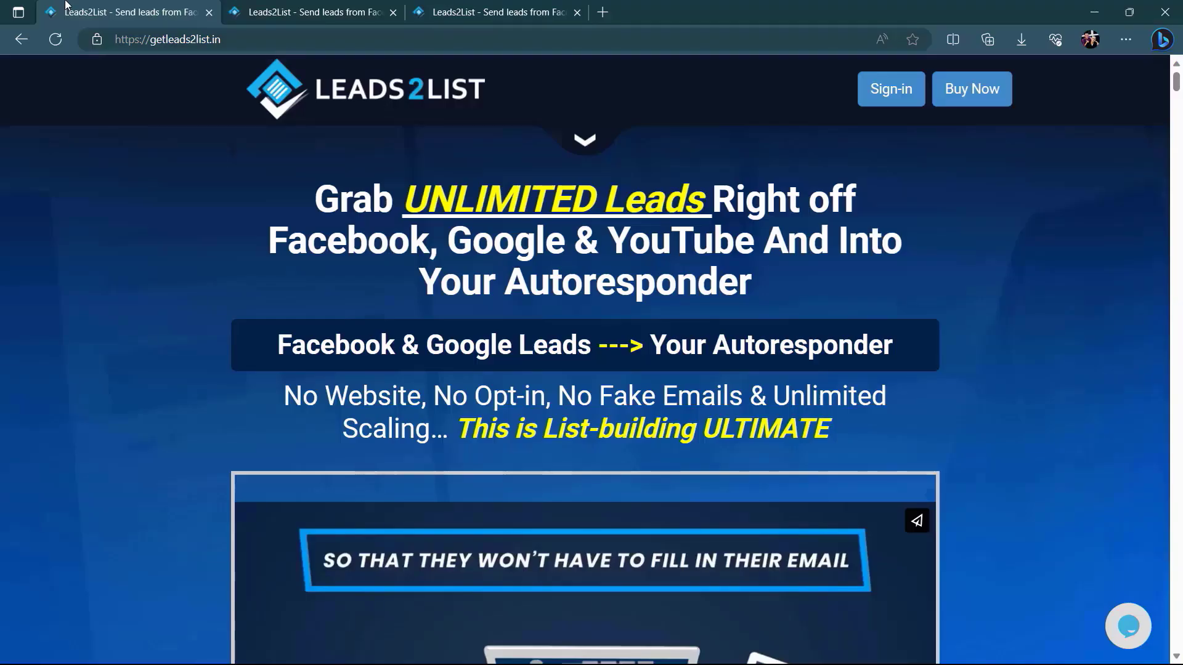